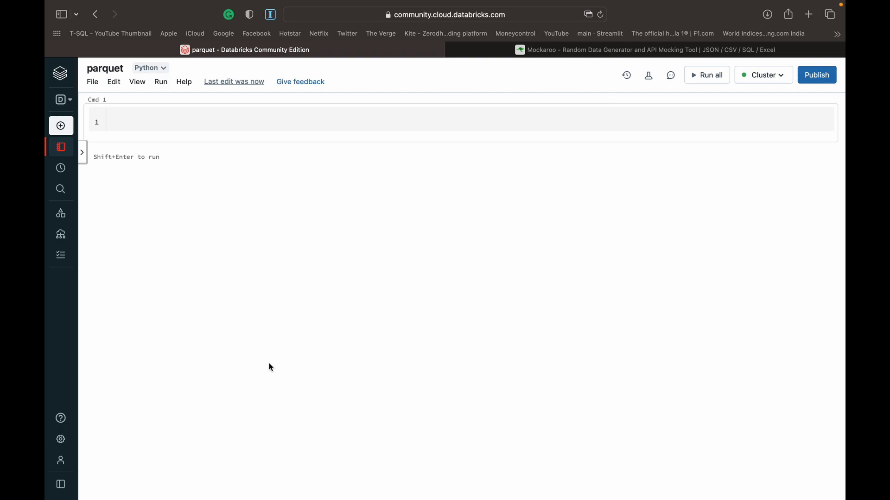
Browse the DBFS file system from the Data panel to reach the FileStore/parquet folder.
{"action": "mouse_move", "coordinate": [60, 209]}
{"action": "left_click", "coordinate": [76, 222]}
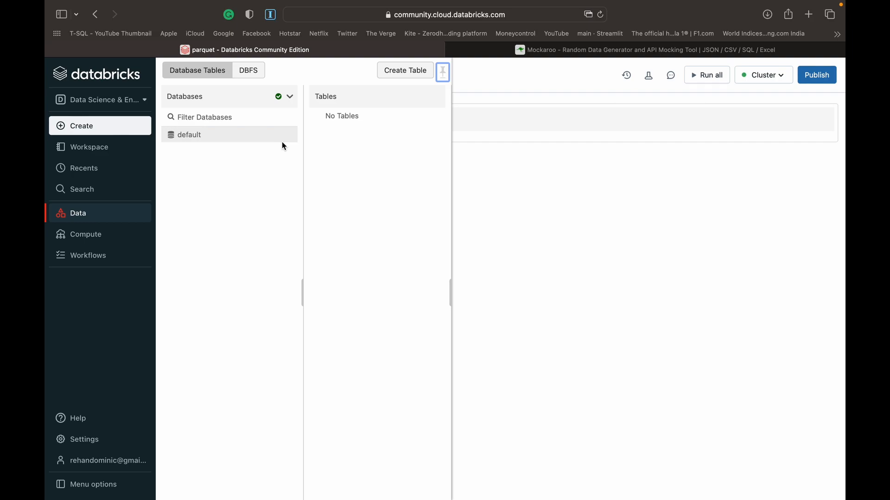
{"action": "left_click", "coordinate": [251, 72]}
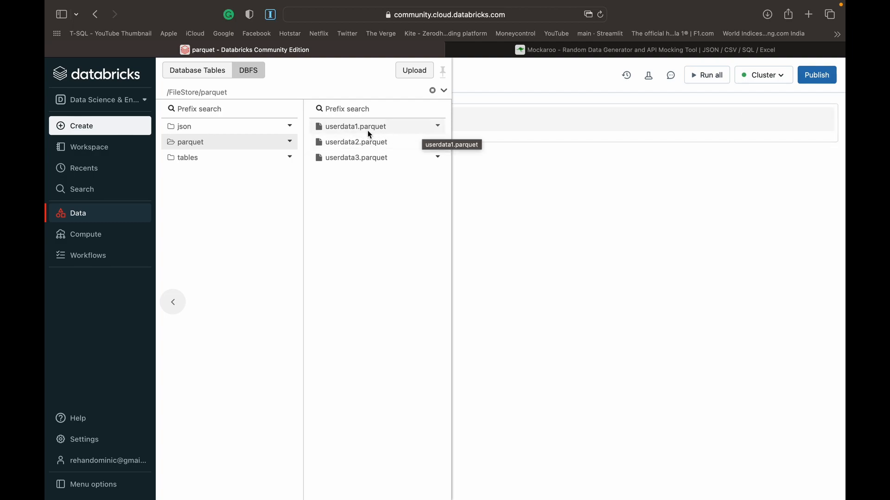
Write df1=spark.read.format("parquet").load("") in the first cell with an empty path.
{"action": "left_click", "coordinate": [90, 148]}
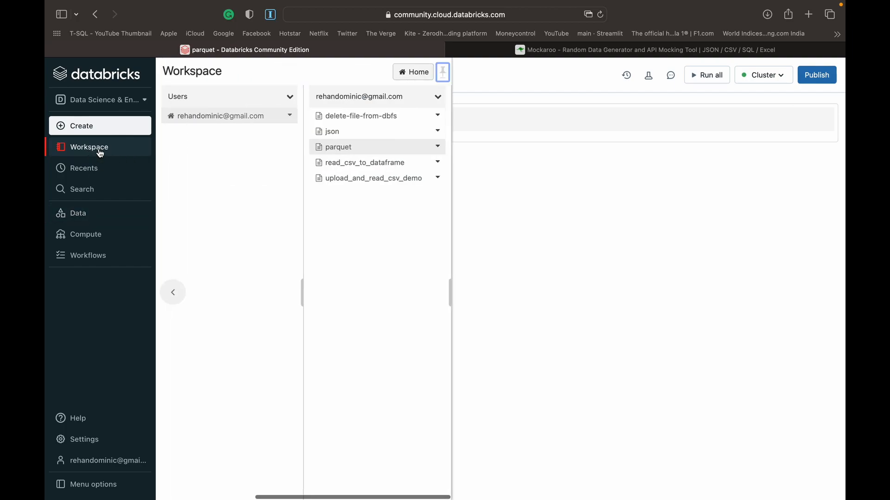
{"action": "left_click", "coordinate": [349, 151]}
{"action": "left_click", "coordinate": [175, 127]}
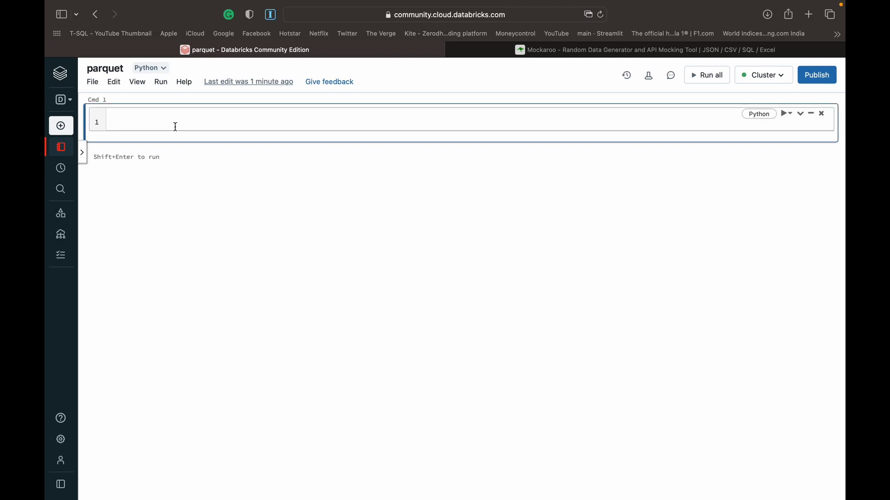
{"action": "type", "text": "df1"}
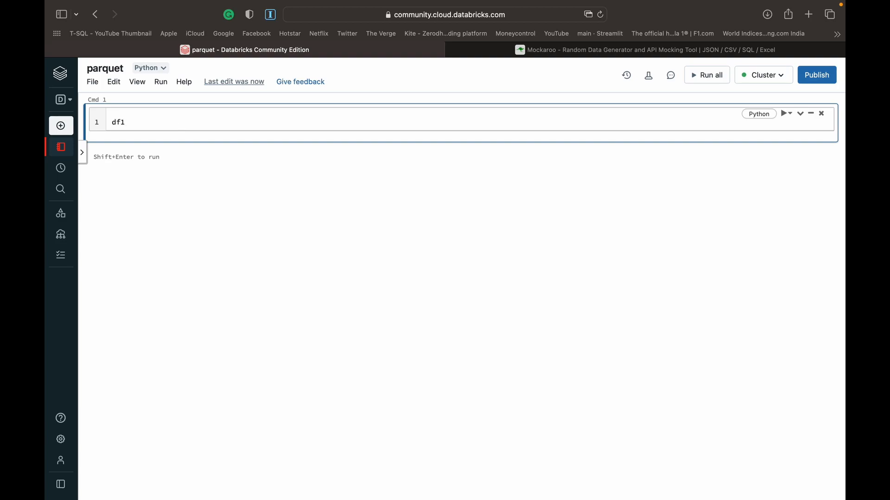
{"action": "type", "text": "=spark"}
{"action": "type", "text": ".read."}
{"action": "type", "text": "format"}
{"action": "type", "text": "("}
{"action": "type", "text": "\"parquet"}
{"action": "type", "text": "\")."}
{"action": "type", "text": "load"}
{"action": "type", "text": "(\""}
{"action": "type", "text": "File"}
{"action": "key", "text": "BackSpace"}
{"action": "key", "text": "BackSpace"}
{"action": "key", "text": "BackSpace"}
{"action": "key", "text": "BackSpace"}
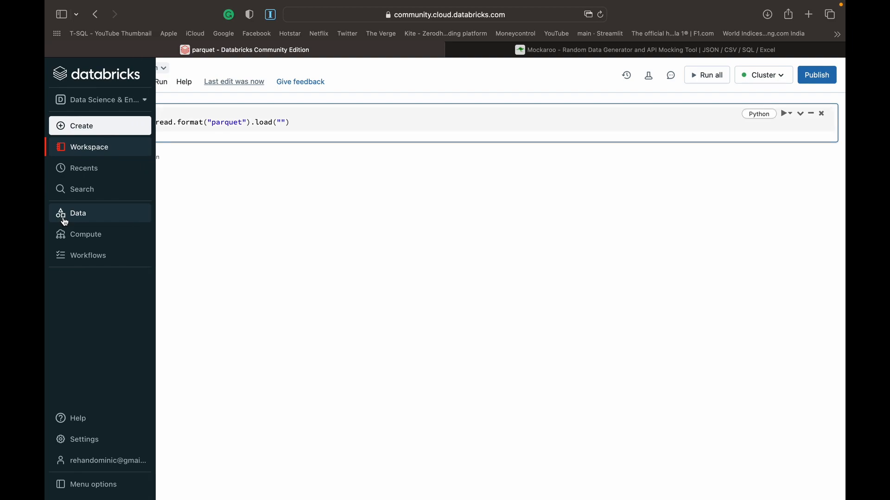
Copy the Spark API path of userdata1.parquet from the DBFS FileStore/parquet folder.
{"action": "left_click", "coordinate": [62, 216]}
{"action": "left_click", "coordinate": [250, 71]}
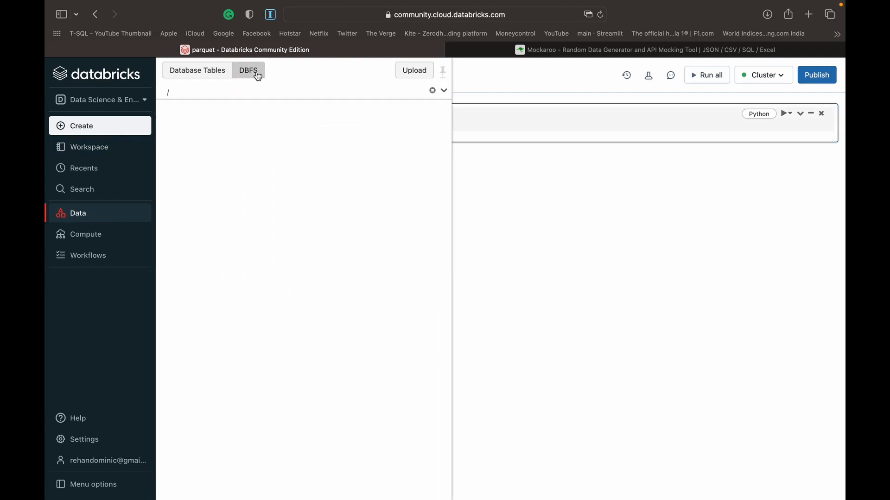
{"action": "left_click", "coordinate": [286, 130]}
{"action": "left_click", "coordinate": [438, 128]}
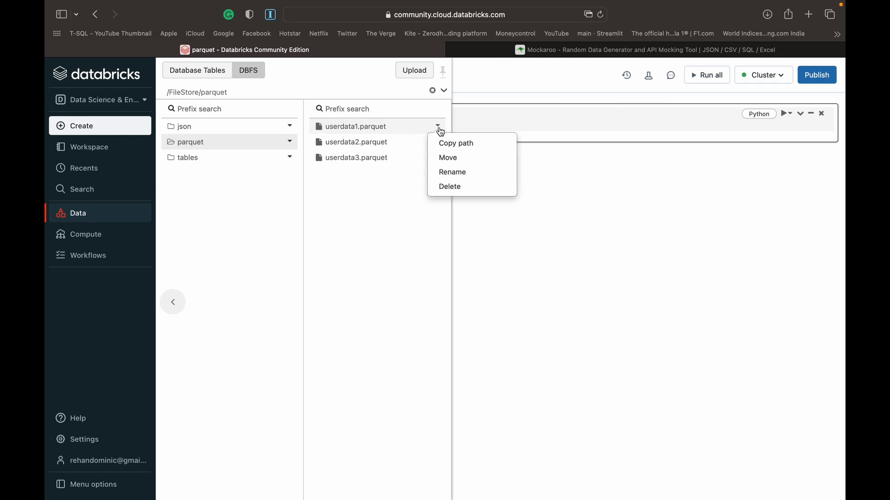
{"action": "left_click", "coordinate": [444, 143]}
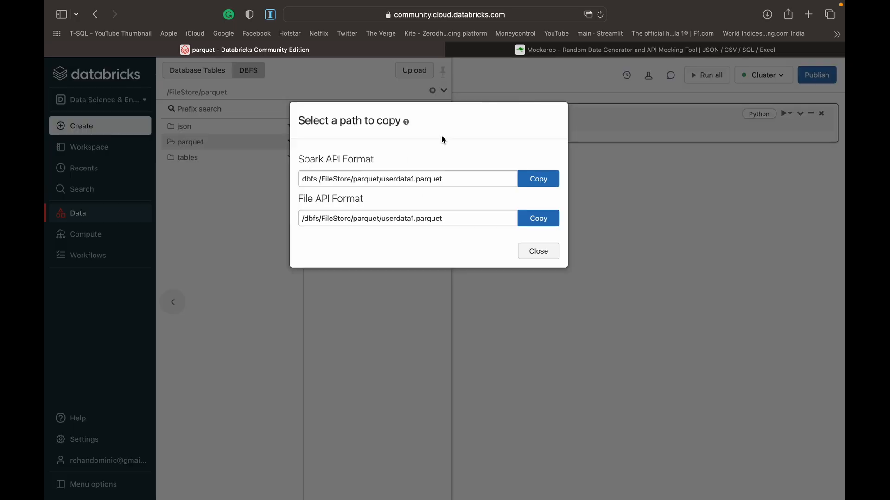
{"action": "left_click", "coordinate": [531, 180]}
{"action": "left_click", "coordinate": [532, 251]}
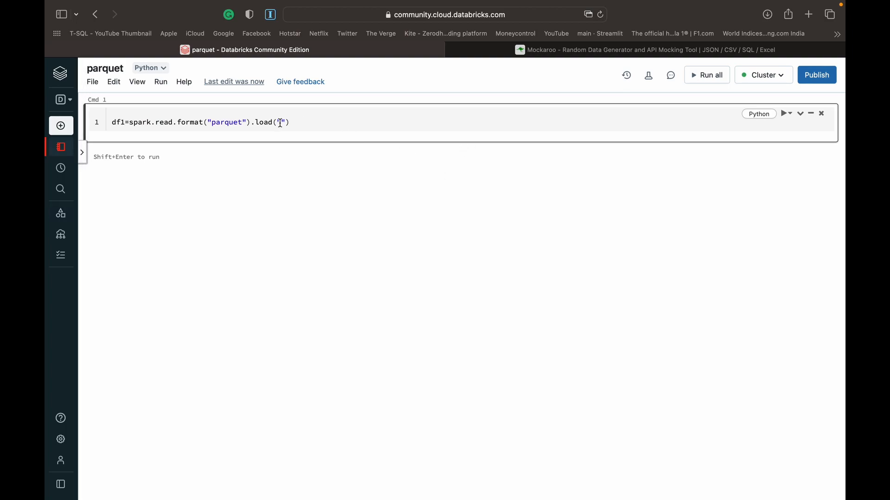
Load dbfs:/FileStore/parquet/userdata1.parquet into df1 and run the cell.
{"action": "left_click", "coordinate": [282, 123]}
{"action": "key", "text": "super+v"}
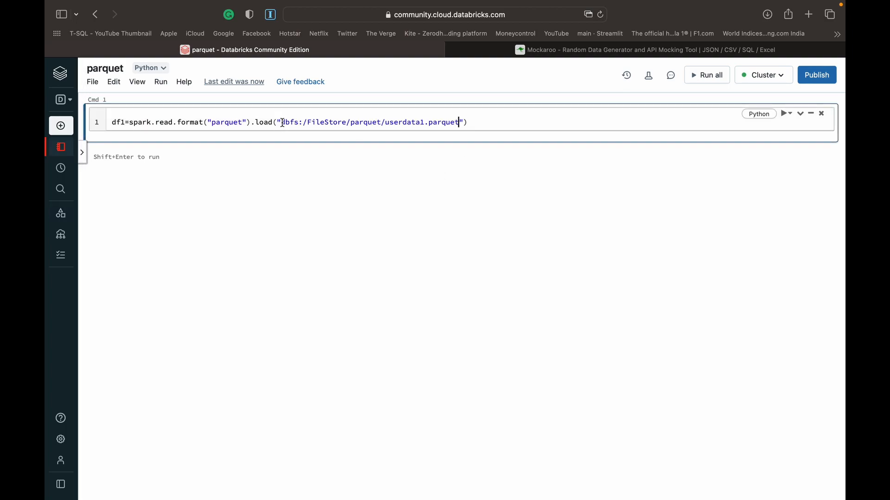
{"action": "key", "text": "shift+Return"}
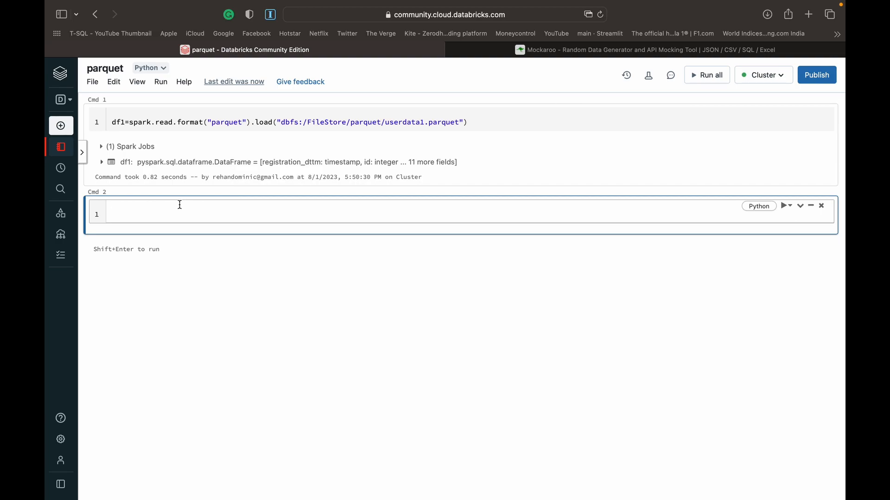
{"action": "type", "text": "display(df1"}
Run display(df1) to show the 1,000-row userdata table.
{"action": "key", "text": "shift+Return"}
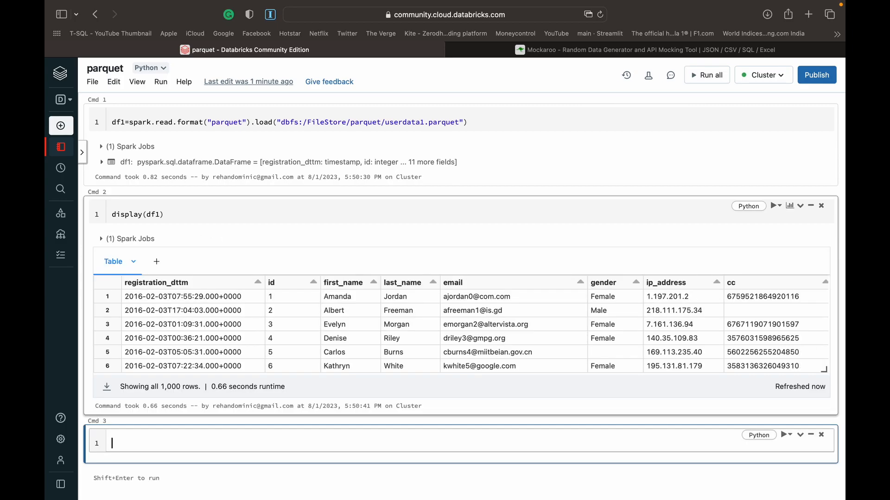
{"action": "scroll", "coordinate": [332, 158], "scroll_direction": "down", "scroll_amount": 3}
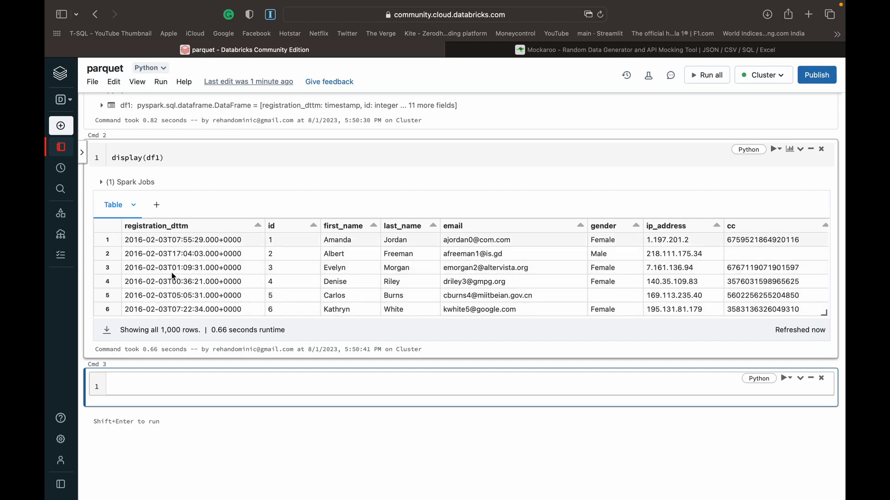
{"action": "scroll", "coordinate": [729, 270], "scroll_direction": "up", "scroll_amount": 1}
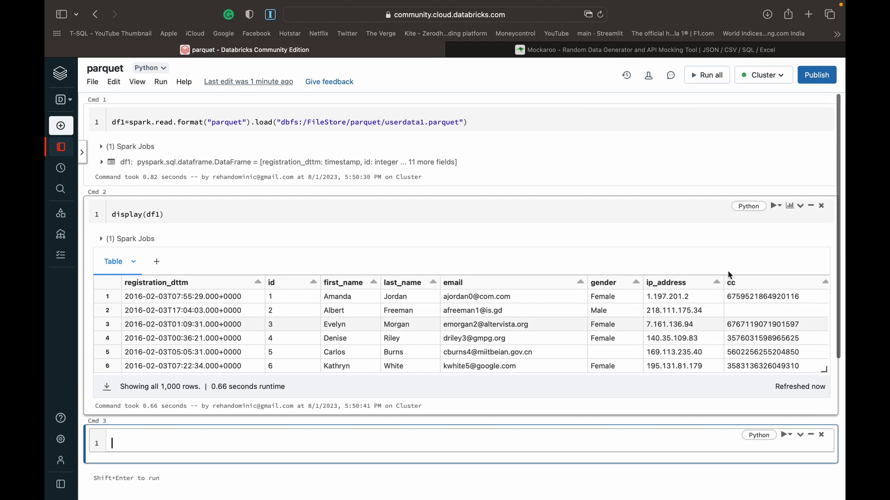
{"action": "scroll", "coordinate": [726, 272], "scroll_direction": "down", "scroll_amount": 2}
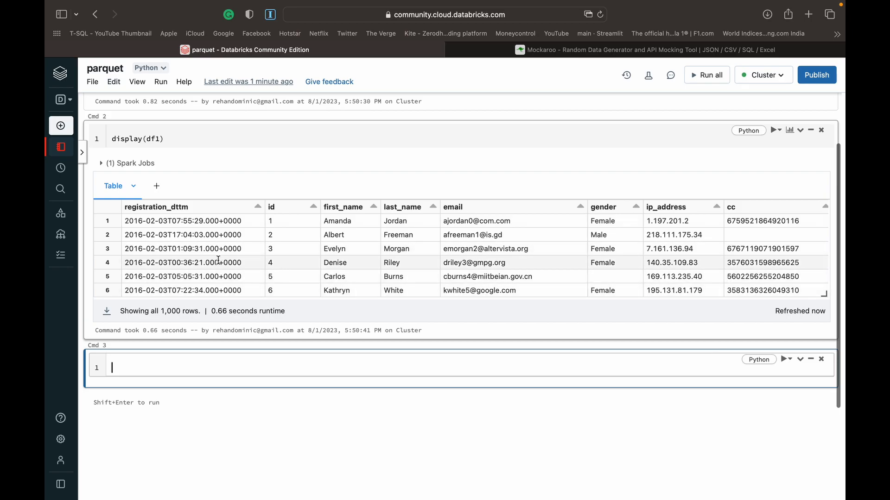
Read userdata1.parquet into df2 with spark.read.parquet and run the cell.
{"action": "left_click", "coordinate": [202, 366]}
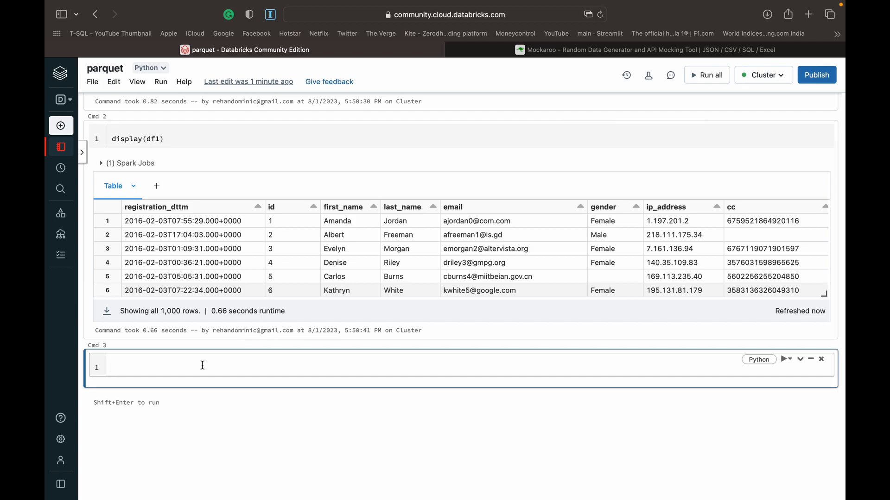
{"action": "type", "text": "df1"}
{"action": "key", "text": "BackSpace"}
{"action": "type", "text": "2="}
{"action": "type", "text": "spark"}
{"action": "type", "text": ".read."}
{"action": "type", "text": "parquet"}
{"action": "type", "text": "("}
{"action": "type", "text": "\"dbfs:/FileStore/parquet/userdata1.parquet"}
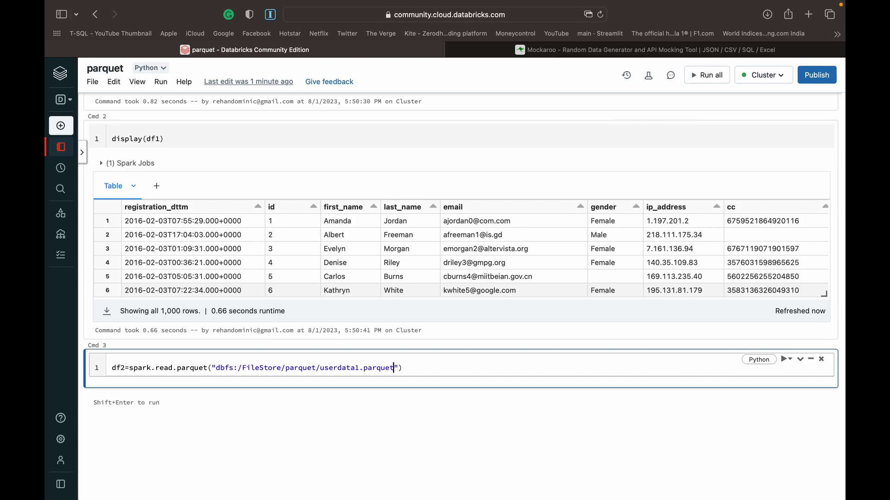
{"action": "scroll", "coordinate": [200, 326], "scroll_direction": "up", "scroll_amount": 3}
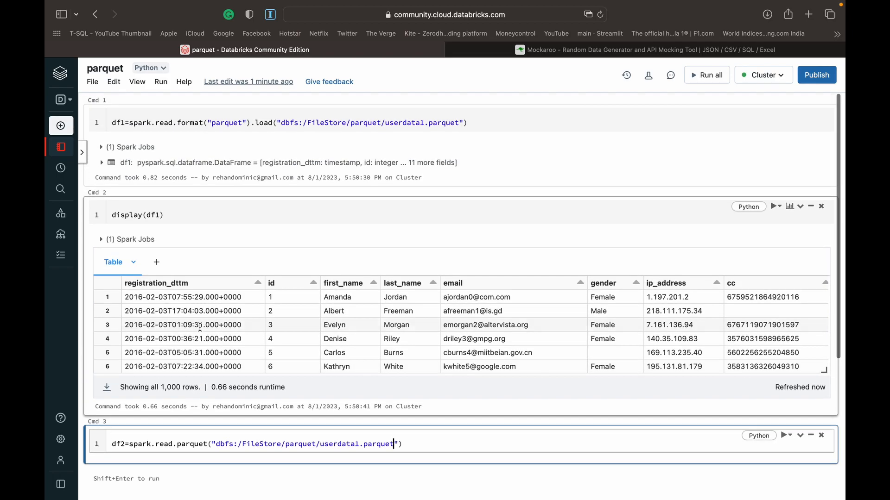
{"action": "scroll", "coordinate": [200, 327], "scroll_direction": "down", "scroll_amount": 2}
{"action": "scroll", "coordinate": [214, 330], "scroll_direction": "down", "scroll_amount": 2}
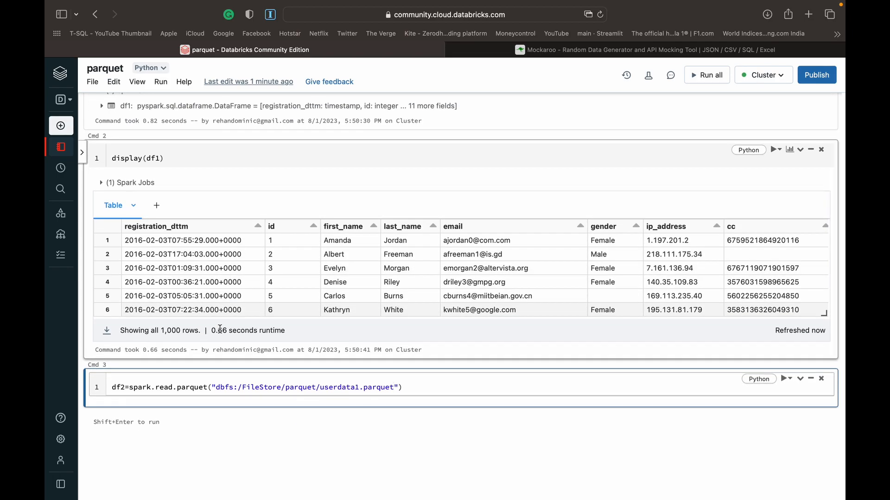
{"action": "key", "text": "shift+Return"}
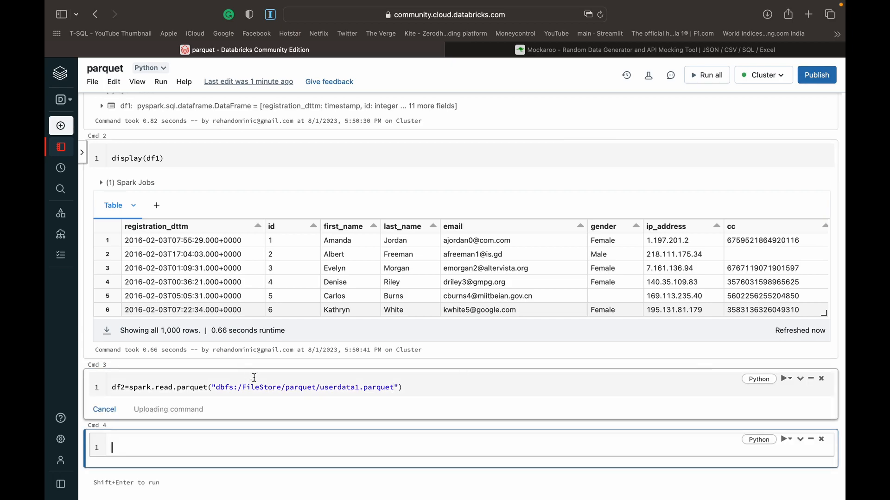
{"action": "scroll", "coordinate": [278, 379], "scroll_direction": "down", "scroll_amount": 3}
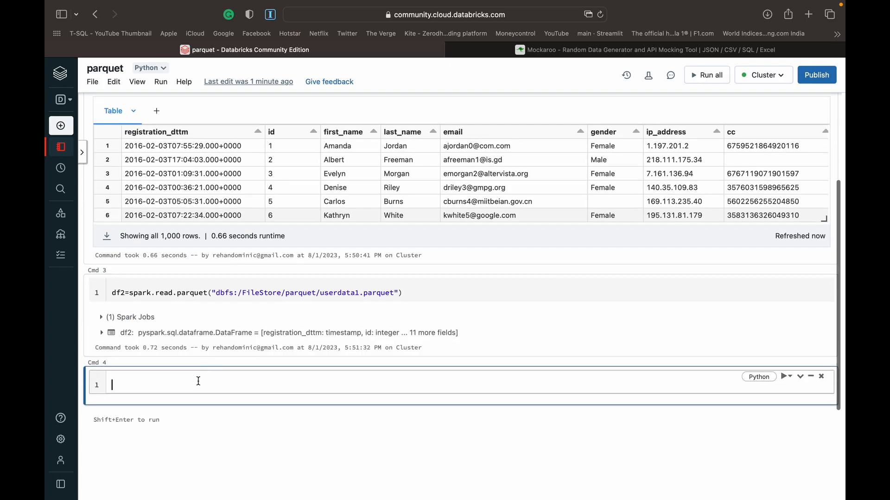
{"action": "type", "text": "df"}
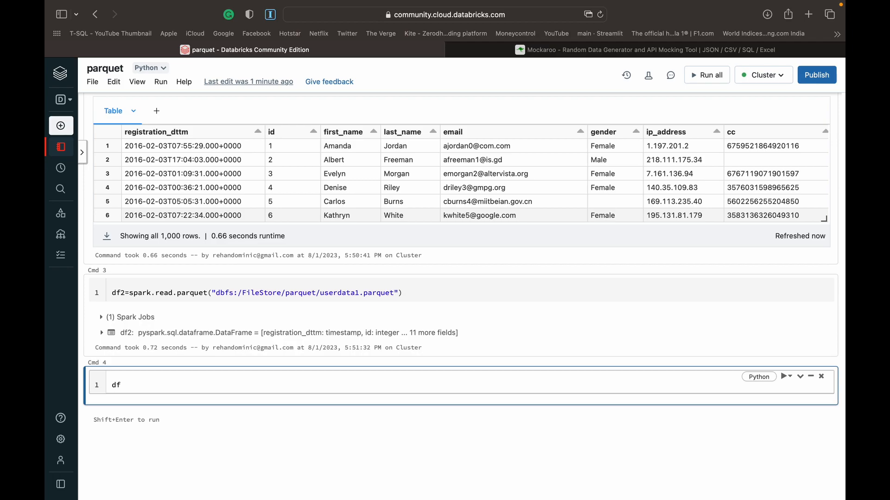
Run display(df2) to show the 1,000-row userdata table again.
{"action": "key", "text": "BackSpace"}
{"action": "type", "text": "is"}
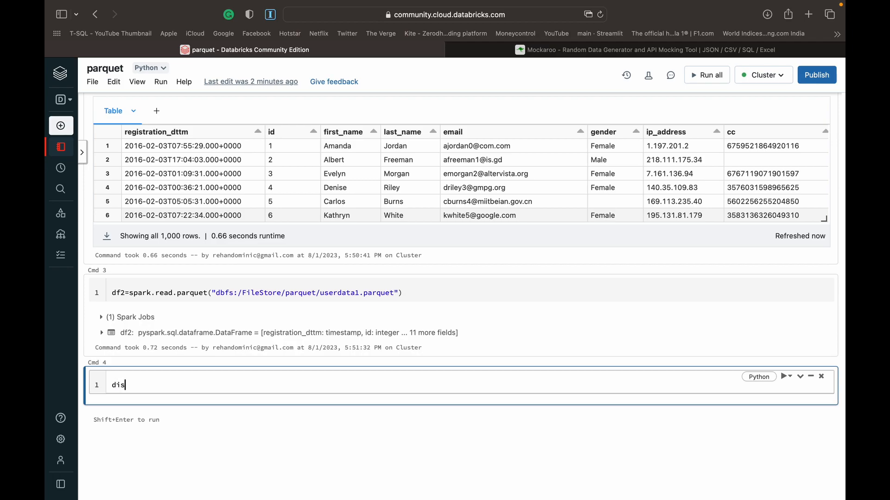
{"action": "type", "text": "play(df2"}
{"action": "key", "text": "shift+Return"}
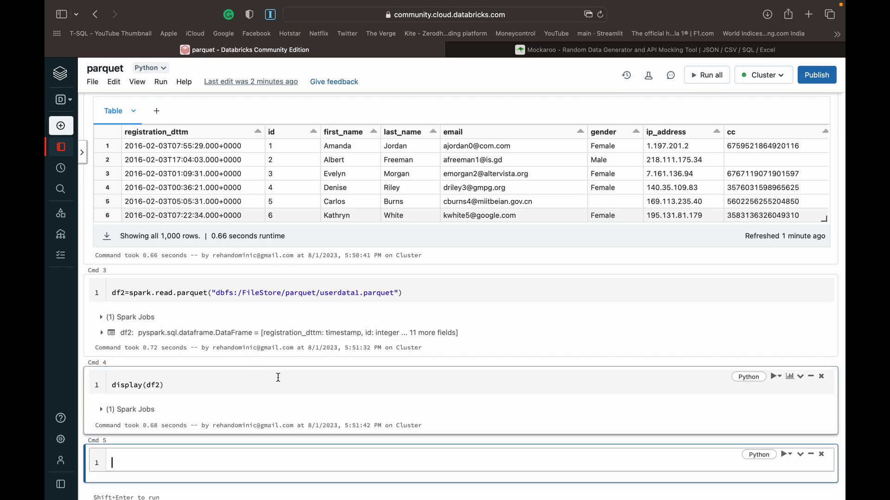
{"action": "scroll", "coordinate": [277, 378], "scroll_direction": "down", "scroll_amount": 3}
{"action": "scroll", "coordinate": [278, 378], "scroll_direction": "down", "scroll_amount": 5}
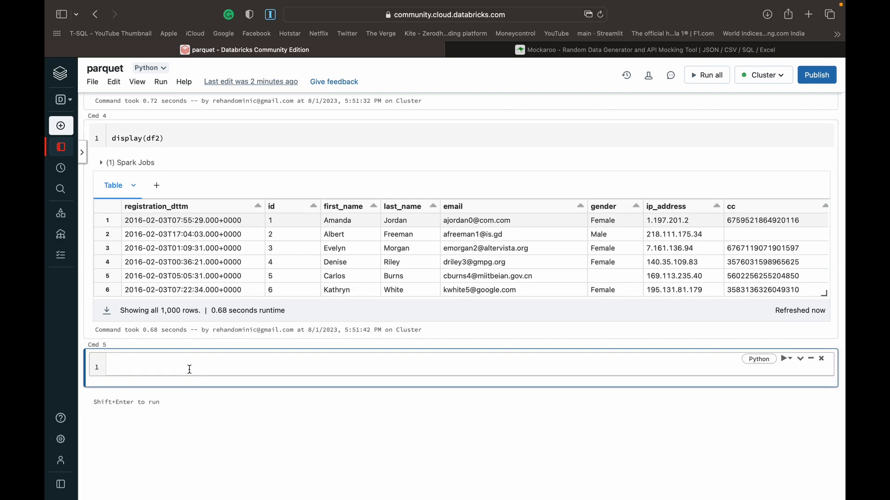
{"action": "type", "text": "help("}
{"action": "type", "text": "spark.read.jp"}
Run help(spark.read.parquet) to view the parquet reader documentation.
{"action": "key", "text": "BackSpace"}
{"action": "key", "text": "BackSpace"}
{"action": "type", "text": "parquet"}
{"action": "key", "text": "alt+Return"}
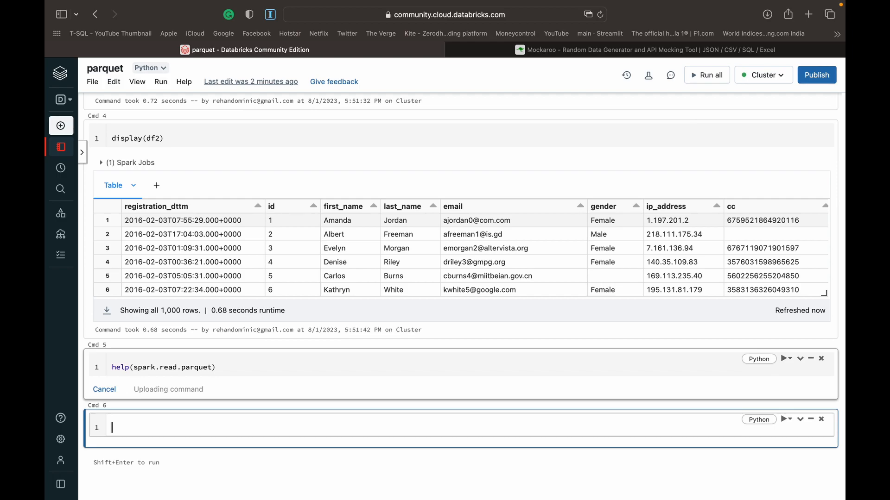
{"action": "scroll", "coordinate": [255, 362], "scroll_direction": "down", "scroll_amount": 4}
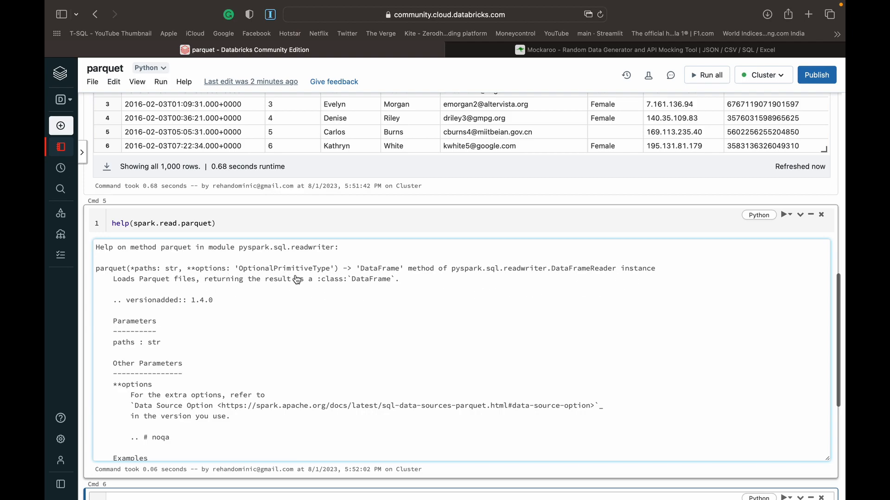
{"action": "scroll", "coordinate": [256, 362], "scroll_direction": "down", "scroll_amount": 2}
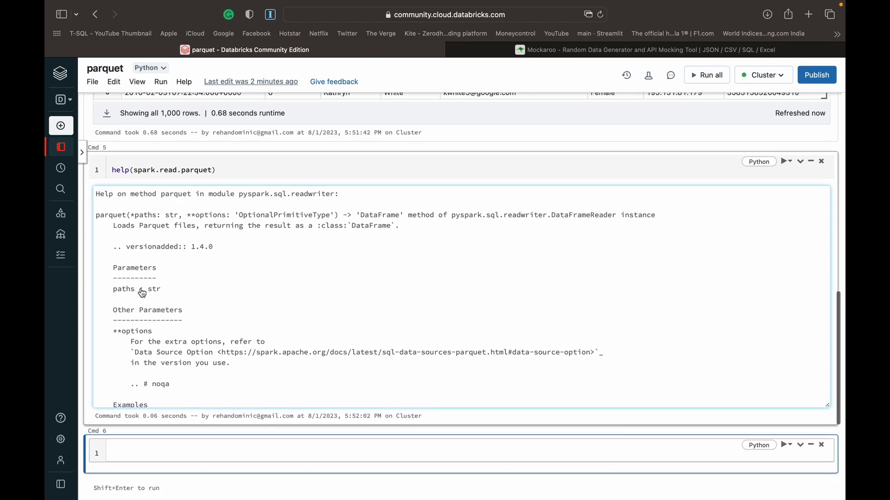
{"action": "scroll", "coordinate": [184, 373], "scroll_direction": "down", "scroll_amount": 3}
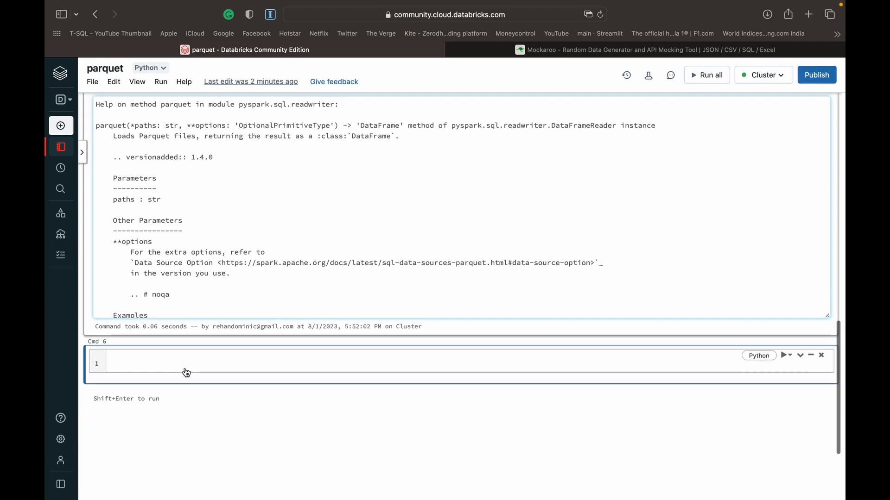
{"action": "scroll", "coordinate": [240, 309], "scroll_direction": "up", "scroll_amount": 2}
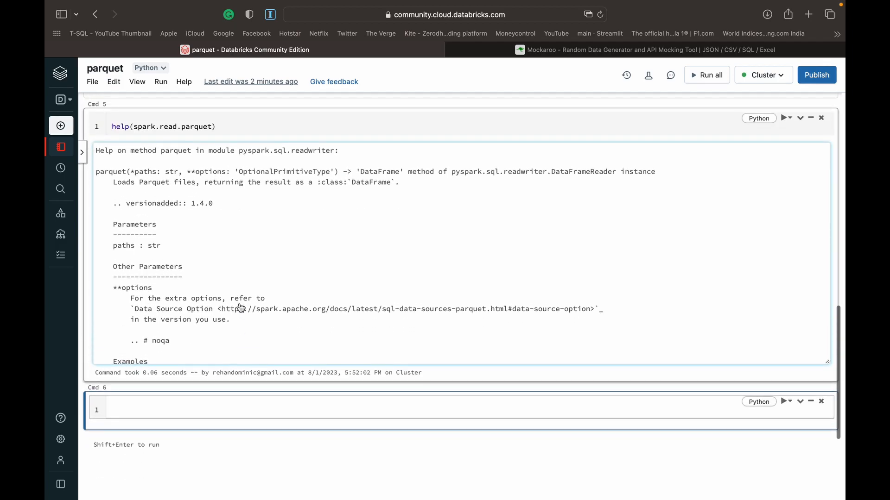
{"action": "scroll", "coordinate": [246, 288], "scroll_direction": "up", "scroll_amount": 2}
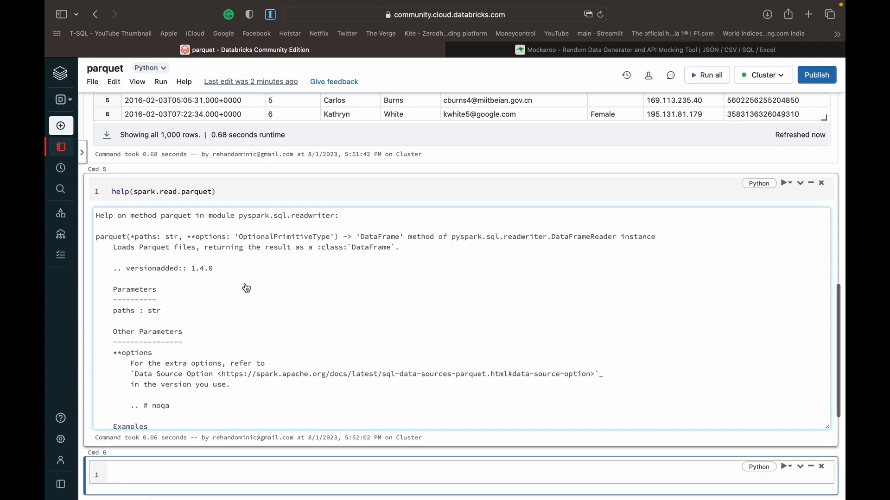
{"action": "scroll", "coordinate": [247, 288], "scroll_direction": "up", "scroll_amount": 3}
{"action": "scroll", "coordinate": [245, 379], "scroll_direction": "down", "scroll_amount": 1}
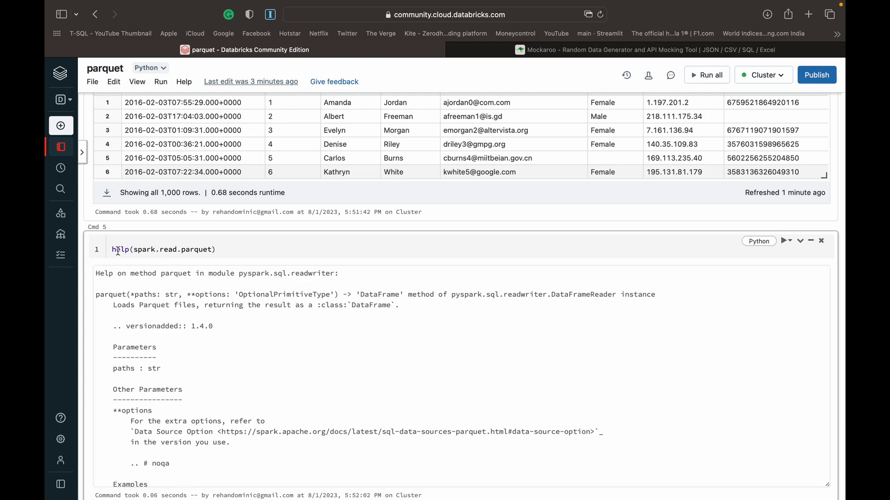
{"action": "mouse_move", "coordinate": [61, 213]}
{"action": "left_click", "coordinate": [77, 213]}
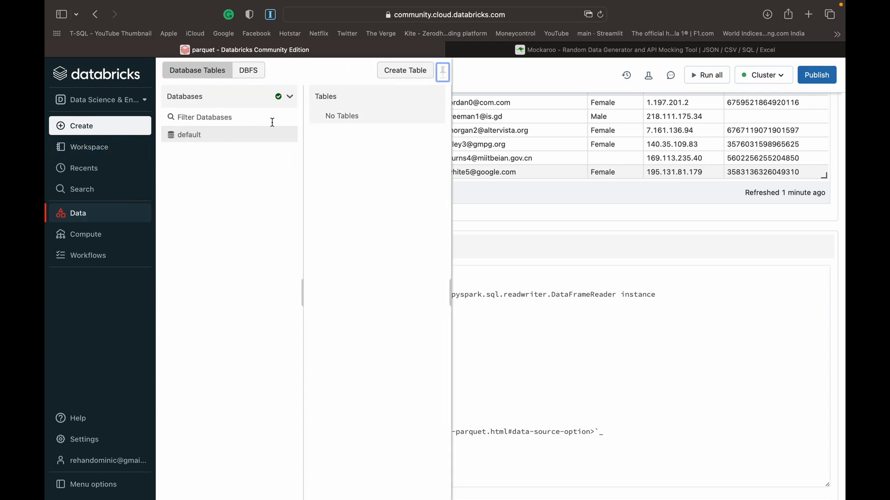
{"action": "left_click", "coordinate": [246, 71]}
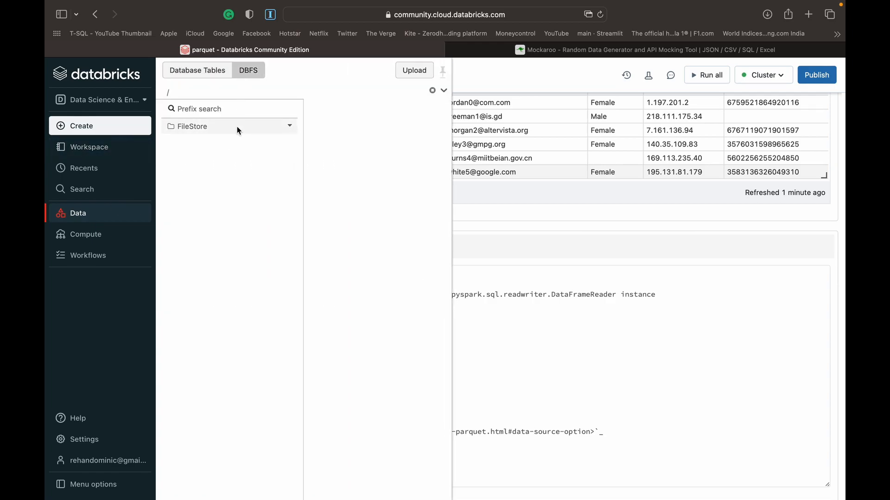
{"action": "left_click", "coordinate": [238, 130]}
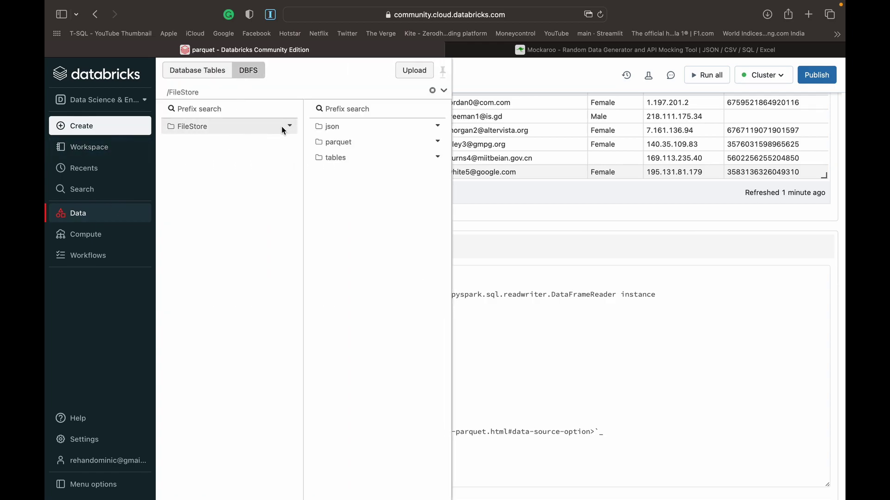
{"action": "left_click", "coordinate": [341, 145]}
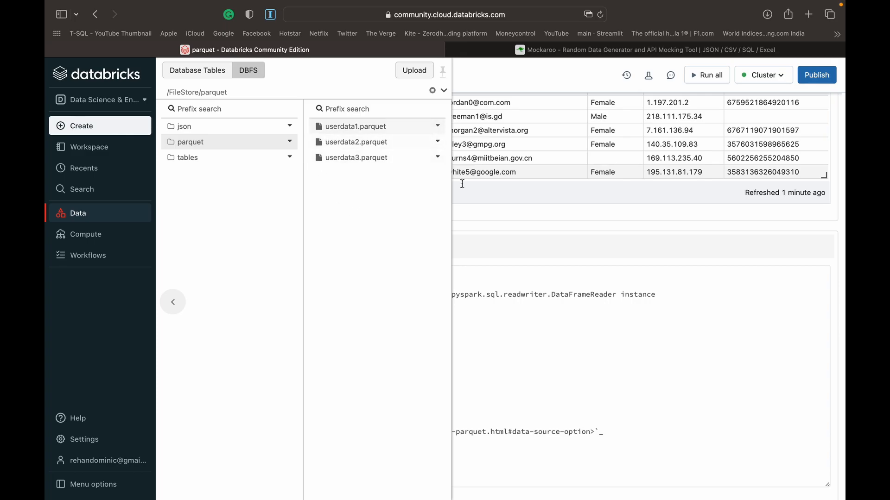
{"action": "mouse_move", "coordinate": [548, 255]}
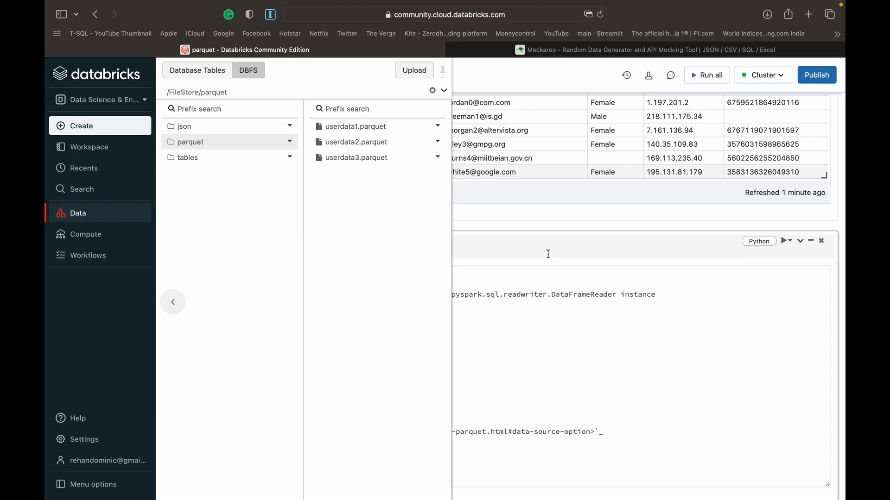
{"action": "scroll", "coordinate": [548, 255], "scroll_direction": "down", "scroll_amount": 5}
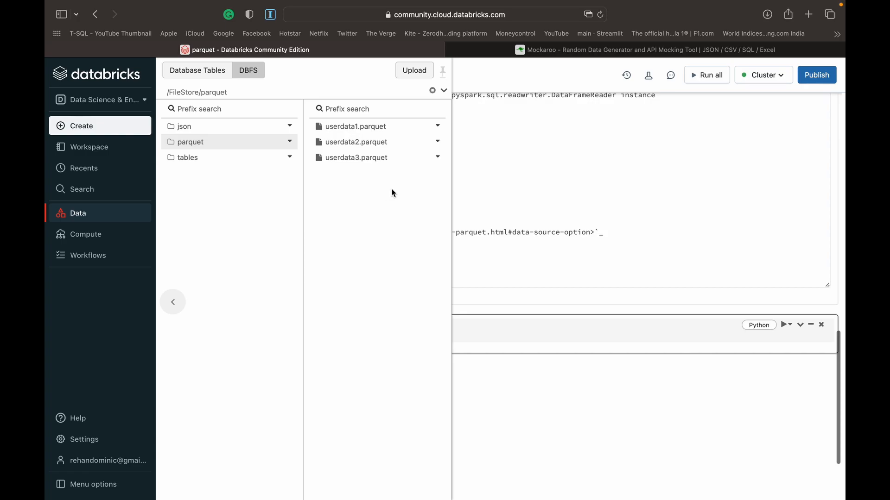
Write df3 = spark.read.parquet("dbfs:/FileStore/parquet/*.parquet") using a wildcard instead of userdata1.
{"action": "left_click", "coordinate": [492, 335]}
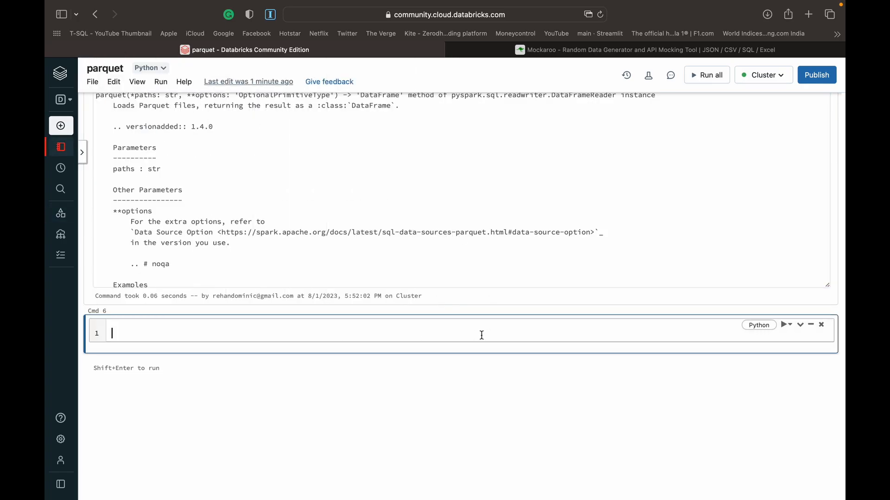
{"action": "type", "text": "df3 = "}
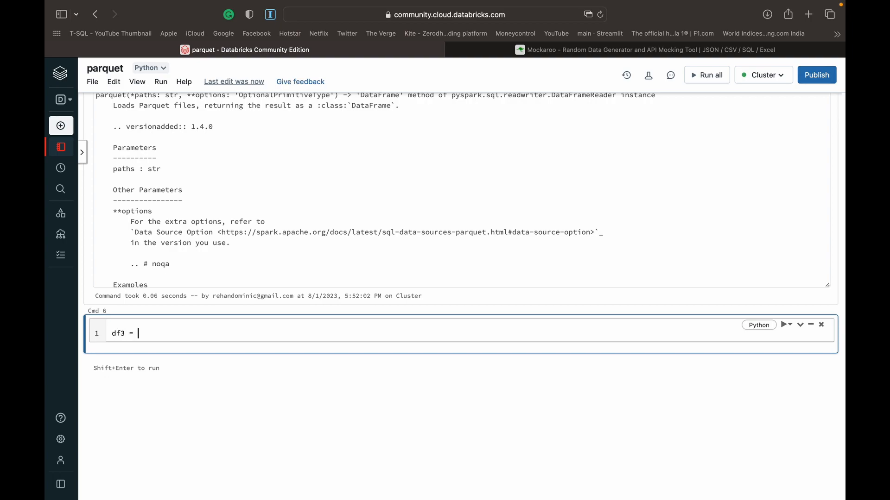
{"action": "type", "text": "spark.read"}
{"action": "type", "text": "p"}
{"action": "key", "text": "BackSpace"}
{"action": "type", "text": ".parqu"}
{"action": "key", "text": "BackSpace"}
{"action": "type", "text": "uet"}
{"action": "type", "text": "("}
{"action": "type", "text": "\"dbfs:/FileStore/parquet/userdata1.parquet"}
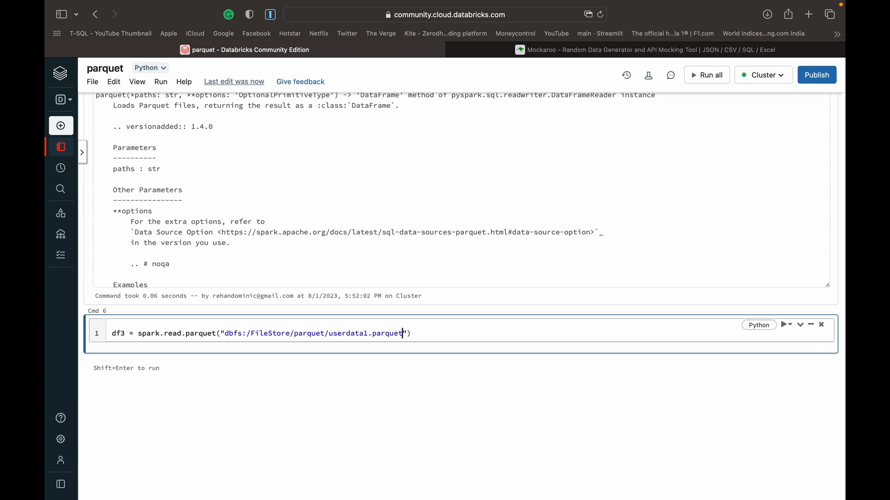
{"action": "left_click", "coordinate": [367, 334]}
{"action": "key", "text": "BackSpace"}
{"action": "key", "text": "BackSpace"}
{"action": "key", "text": "BackSpace"}
{"action": "key", "text": "BackSpace"}
{"action": "key", "text": "BackSpace"}
{"action": "key", "text": "BackSpace"}
{"action": "key", "text": "BackSpace"}
{"action": "key", "text": "BackSpace"}
{"action": "key", "text": "BackSpace"}
{"action": "type", "text": "*"}
{"action": "left_click_drag", "start_coordinate": [326, 335], "coordinate": [369, 334]}
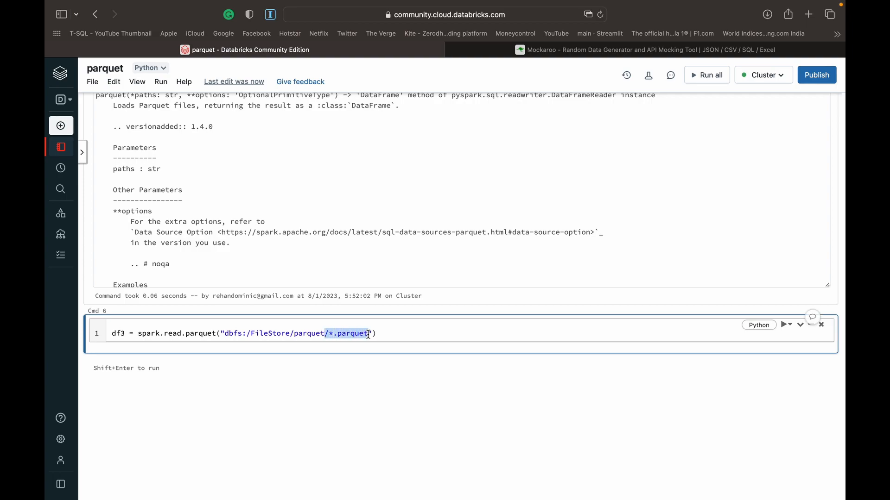
{"action": "key", "text": "BackSpace"}
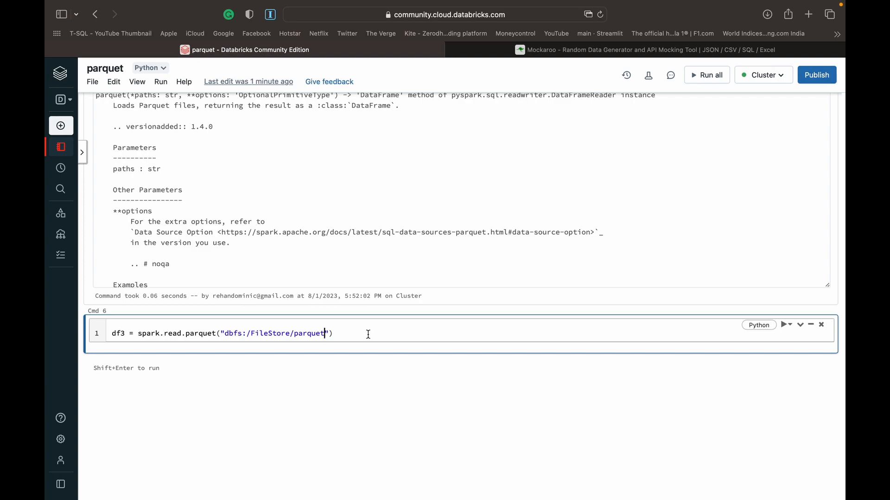
{"action": "type", "text": "/*.parquet"}
{"action": "scroll", "coordinate": [390, 316], "scroll_direction": "up", "scroll_amount": 5}
{"action": "scroll", "coordinate": [369, 292], "scroll_direction": "up", "scroll_amount": 5}
{"action": "scroll", "coordinate": [368, 293], "scroll_direction": "up", "scroll_amount": 2}
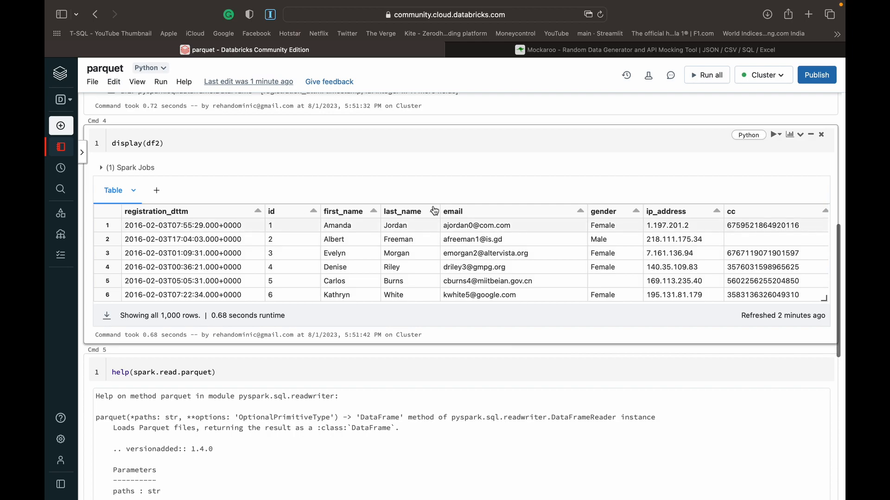
Re-run display(df2) and add a new cell for print(df2.count()).
{"action": "left_click", "coordinate": [400, 138]}
{"action": "key", "text": "shift+Return"}
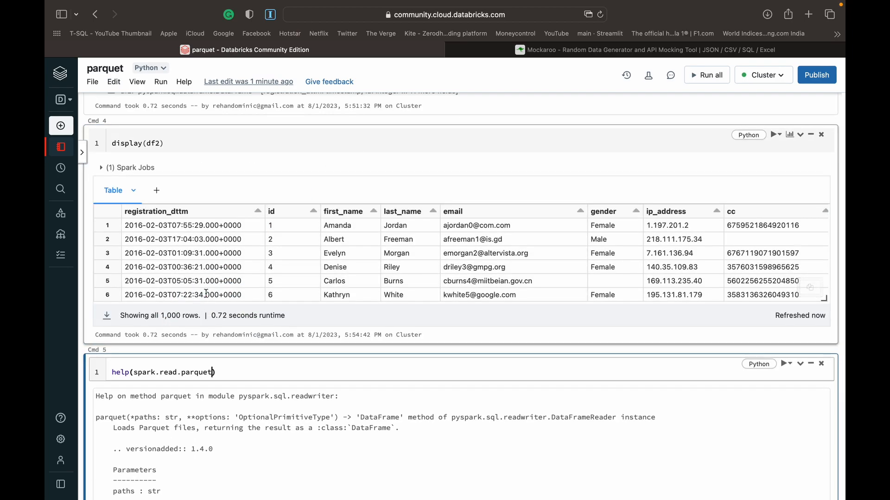
{"action": "scroll", "coordinate": [580, 268], "scroll_direction": "down", "scroll_amount": 5}
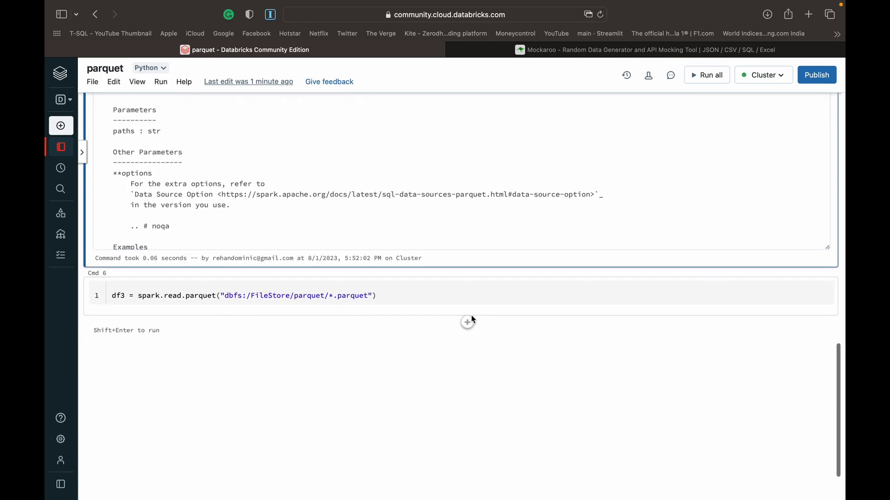
{"action": "left_click", "coordinate": [468, 323]}
{"action": "type", "text": "df2"}
{"action": "key", "text": "BackSpace"}
{"action": "key", "text": "BackSpace"}
{"action": "key", "text": "BackSpace"}
{"action": "type", "text": "print(df2.count("}
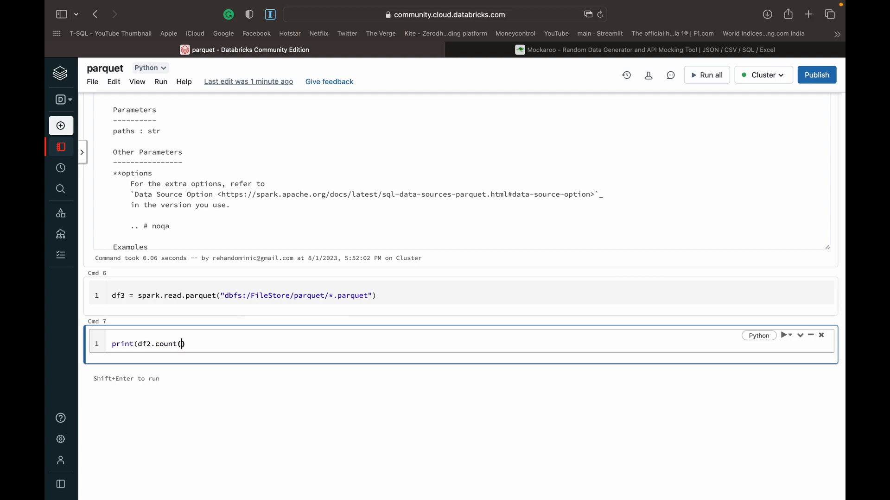
Run print(df2.count()), fixing the missing parenthesis, to output 1000.
{"action": "key", "text": "shift+Return"}
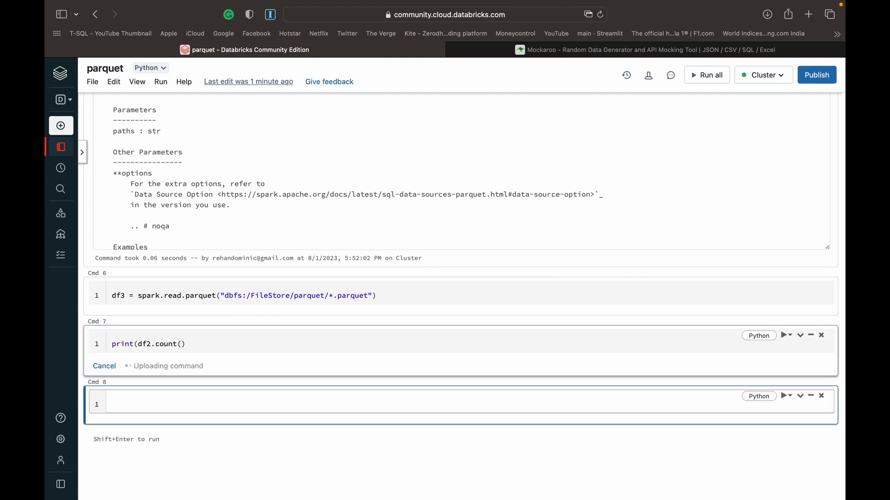
{"action": "left_click", "coordinate": [189, 345]}
{"action": "type", "text": ")"}
{"action": "key", "text": "shift+Return"}
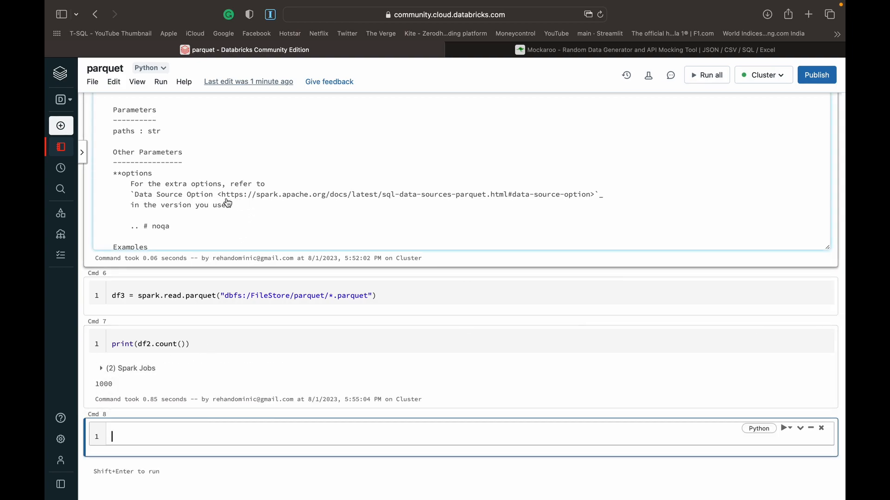
{"action": "mouse_move", "coordinate": [243, 295]}
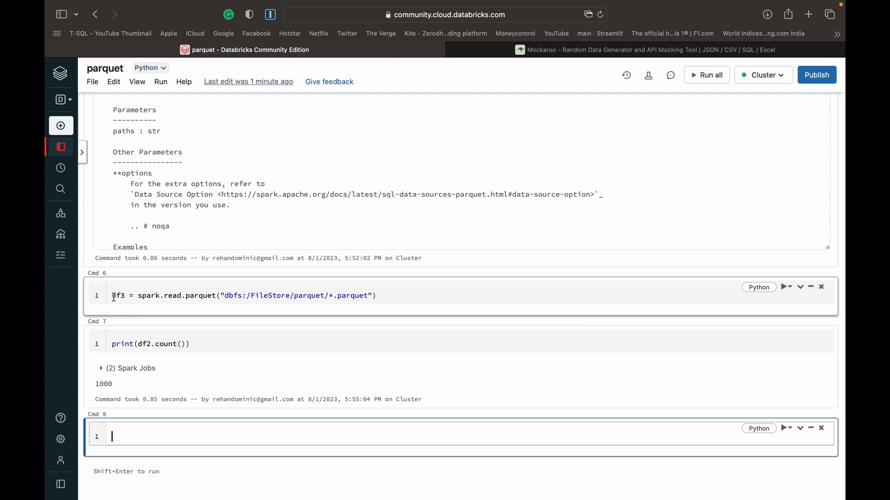
Run the wildcard read to define df3 from all parquet files.
{"action": "left_click", "coordinate": [387, 296]}
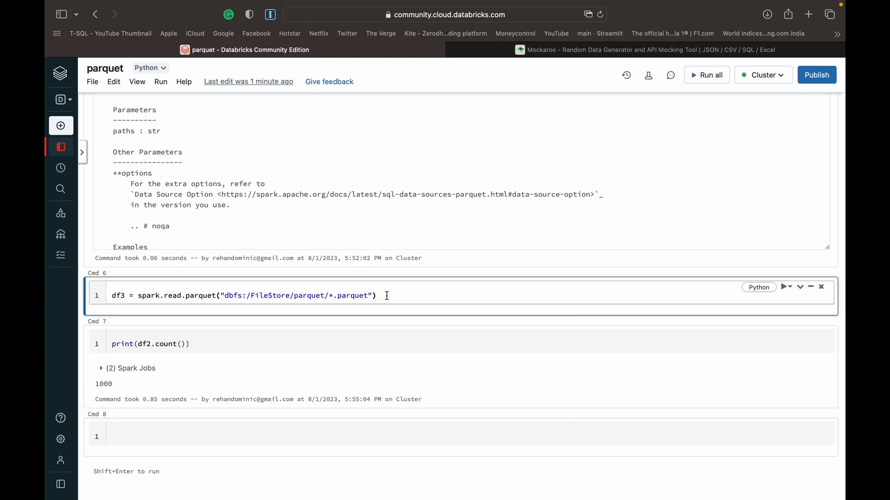
{"action": "key", "text": "shift+Return"}
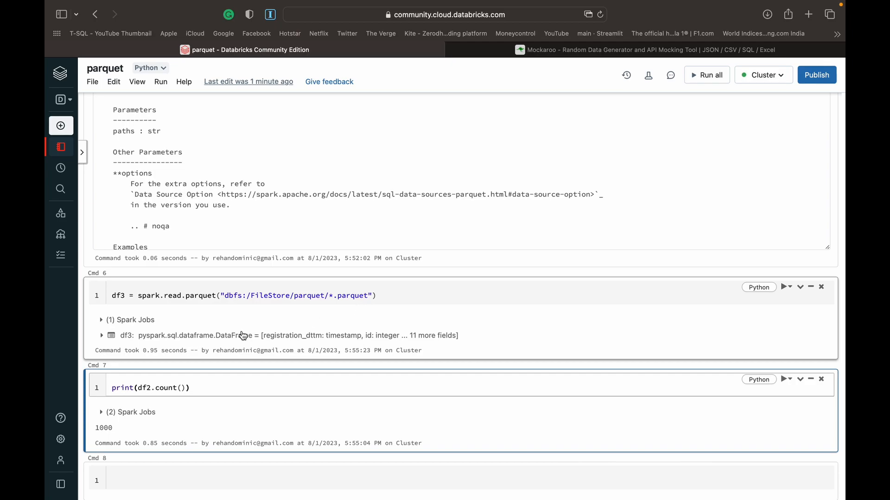
{"action": "scroll", "coordinate": [229, 326], "scroll_direction": "down", "scroll_amount": 2}
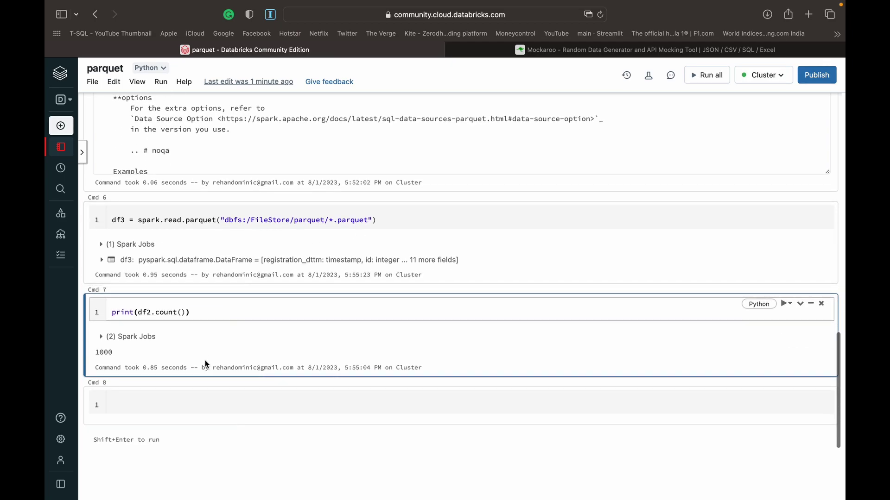
Run display(df3) to show the combined userdata table.
{"action": "left_click", "coordinate": [192, 405]}
{"action": "type", "text": "spark"}
{"action": "key", "text": "BackSpace"}
{"action": "key", "text": "BackSpace"}
{"action": "key", "text": "BackSpace"}
{"action": "key", "text": "BackSpace"}
{"action": "key", "text": "BackSpace"}
{"action": "type", "text": "display(df3"}
{"action": "key", "text": "shift+Return"}
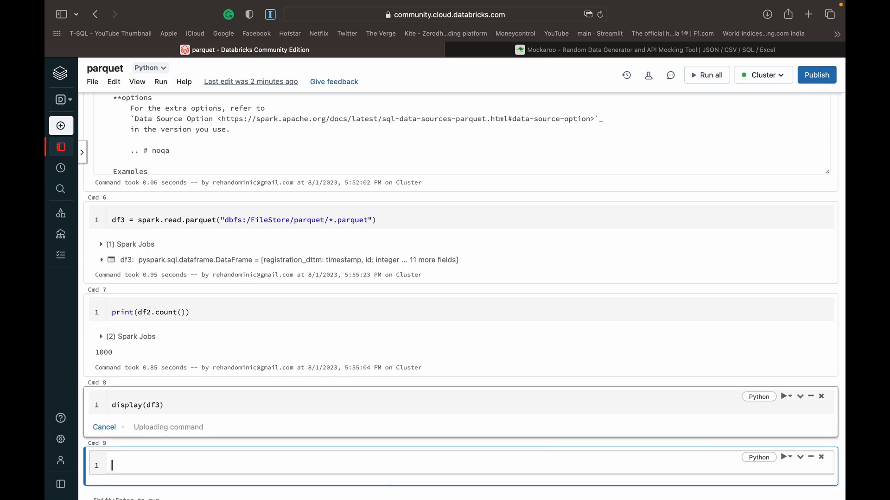
{"action": "scroll", "coordinate": [249, 409], "scroll_direction": "down", "scroll_amount": 3}
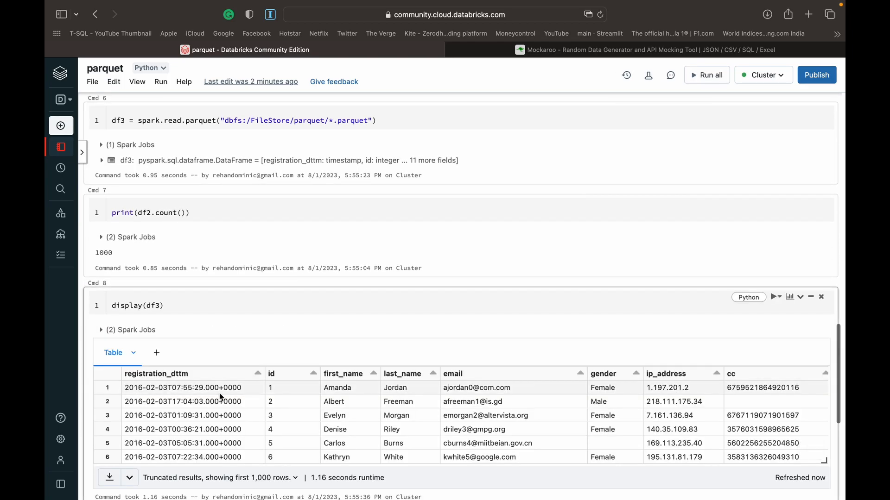
{"action": "scroll", "coordinate": [153, 410], "scroll_direction": "down", "scroll_amount": 3}
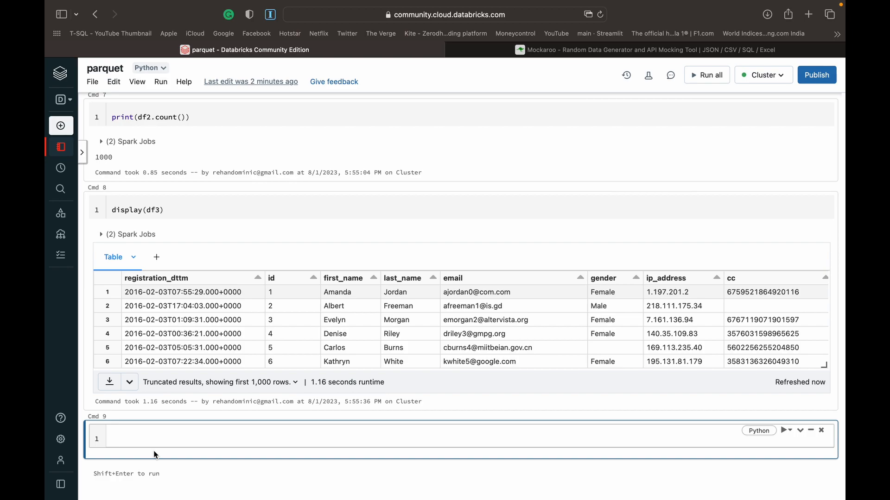
{"action": "type", "text": "print(df3.count()"}
Run the new cell print(df3.count()) to show df3's row count of 3000.
{"action": "key", "text": "shift+Return"}
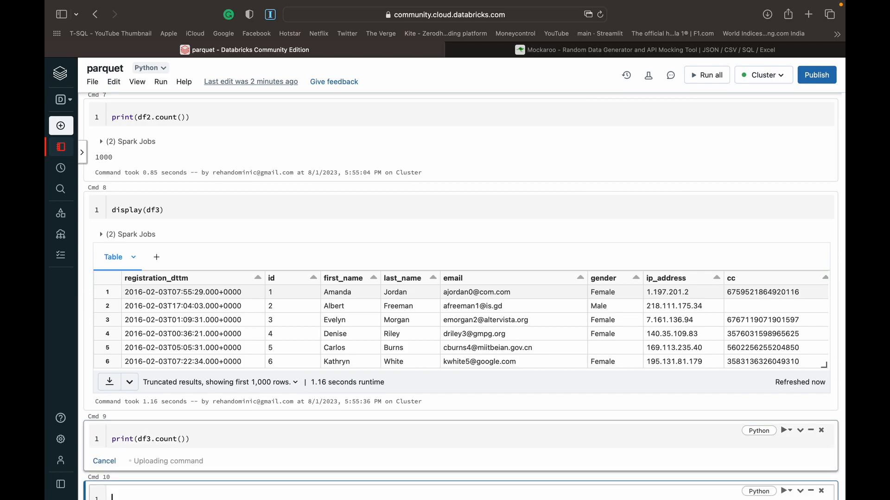